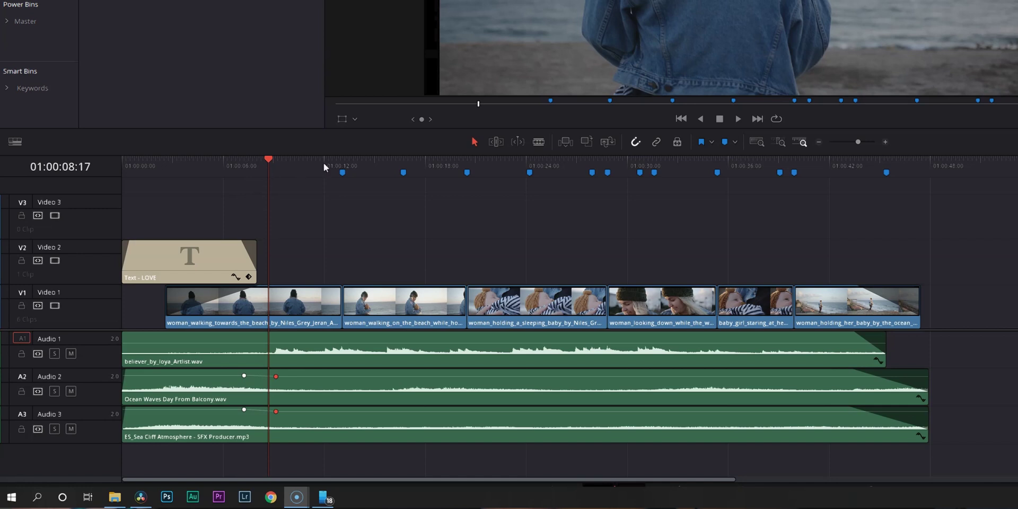
Scrub ahead through the beach sequence to the baby close-up around 37 seconds.
click(393, 165)
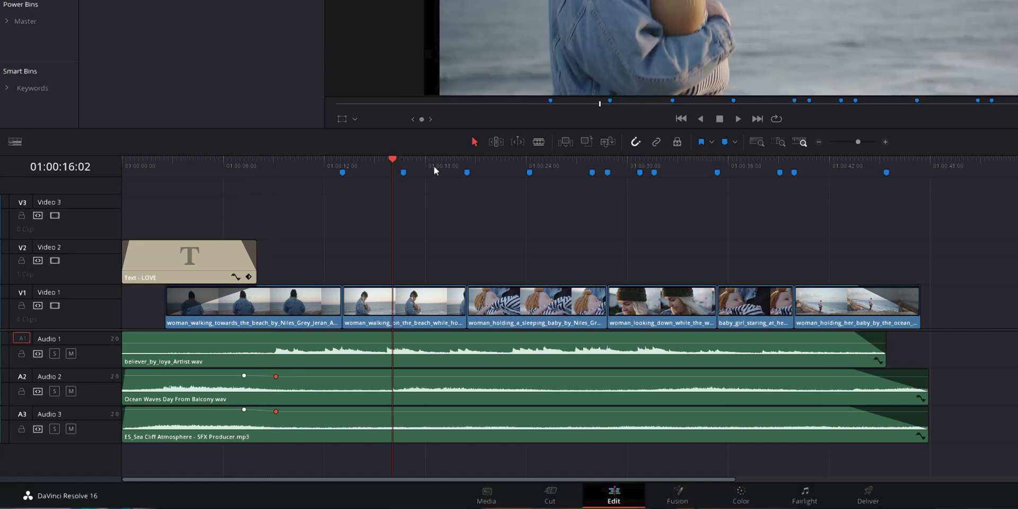
click(498, 160)
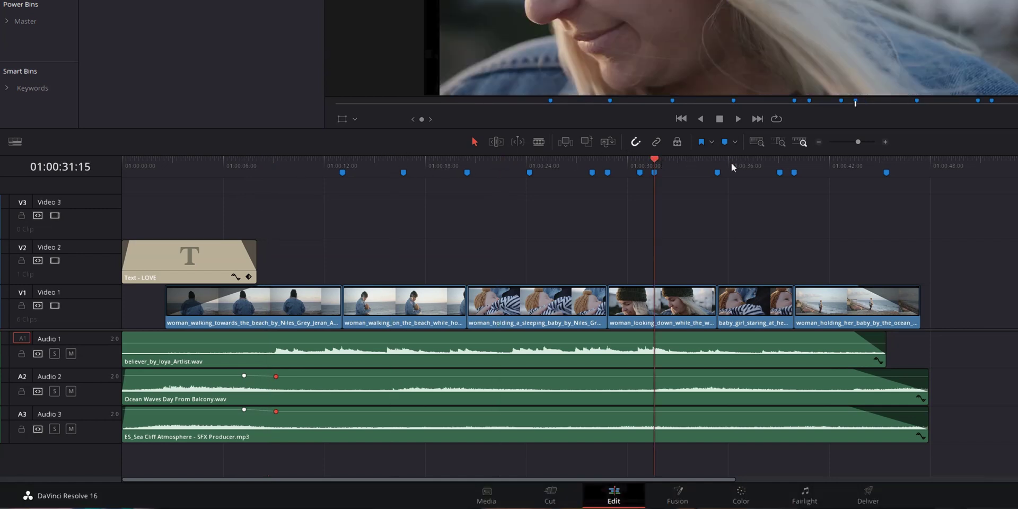
click(747, 160)
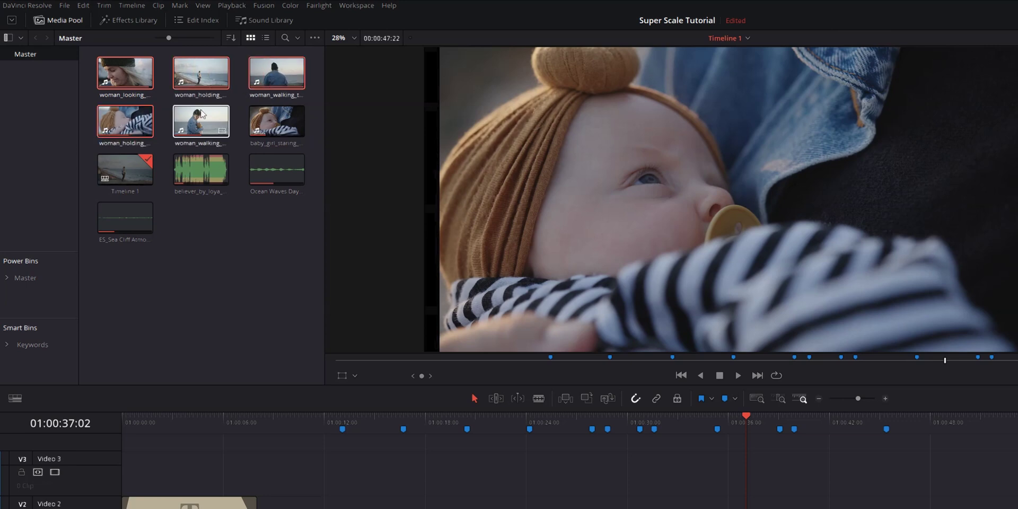
In Clip Attributes, set the selected beach clips to Super Scale 4x with Medium sharpness and noise reduction.
right_click(281, 81)
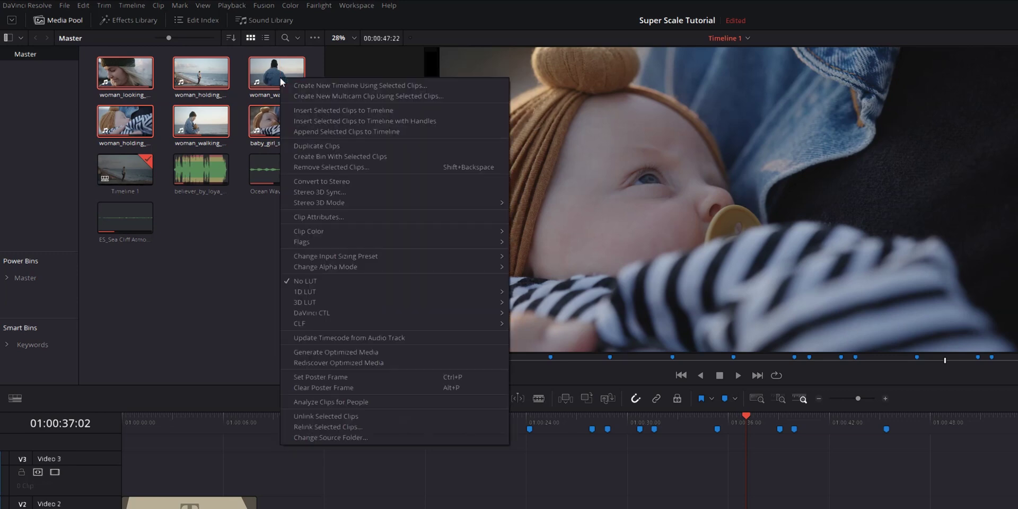
click(326, 217)
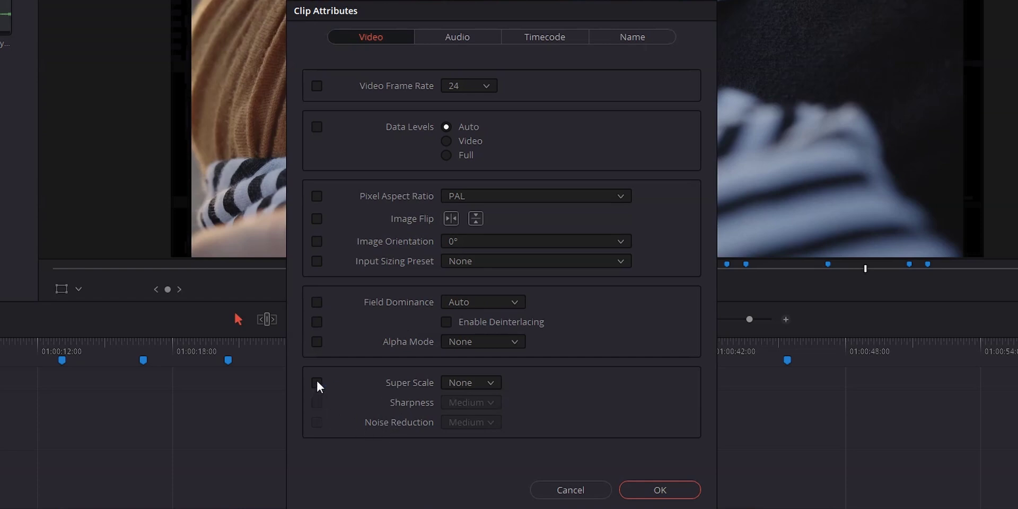
click(460, 388)
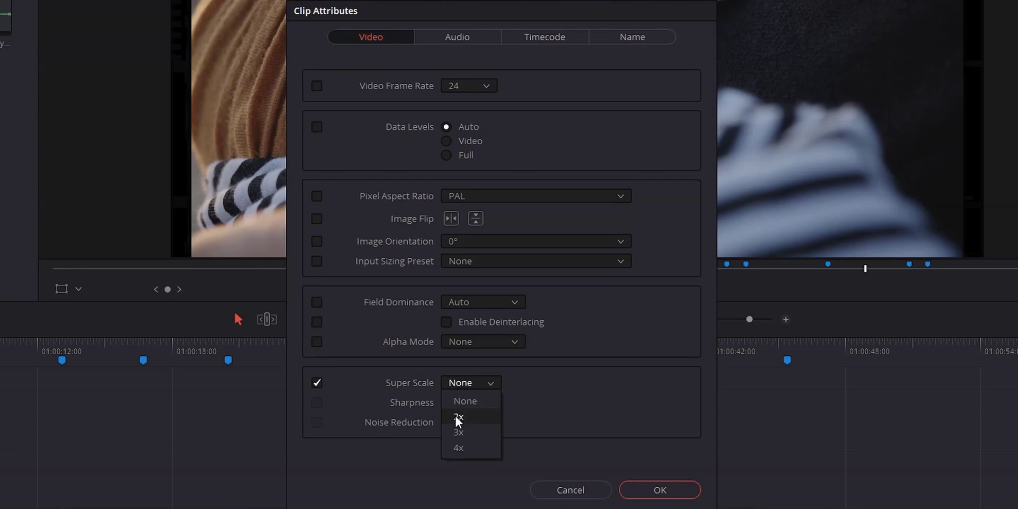
click(469, 449)
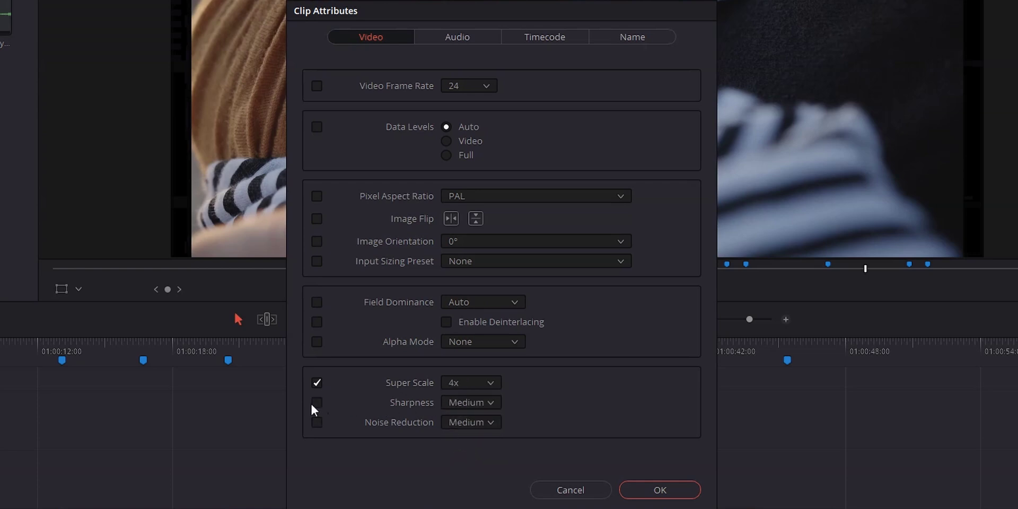
click(473, 402)
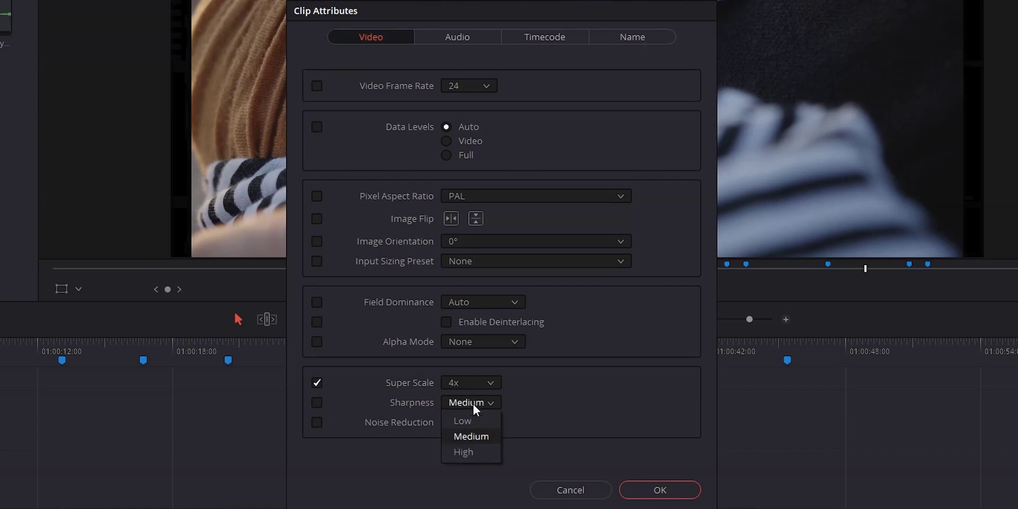
click(476, 440)
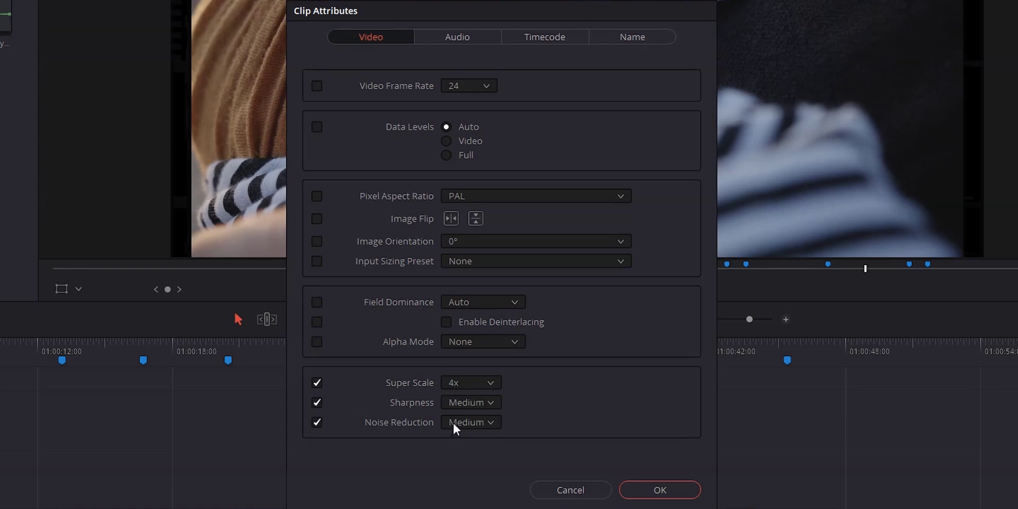
click(659, 490)
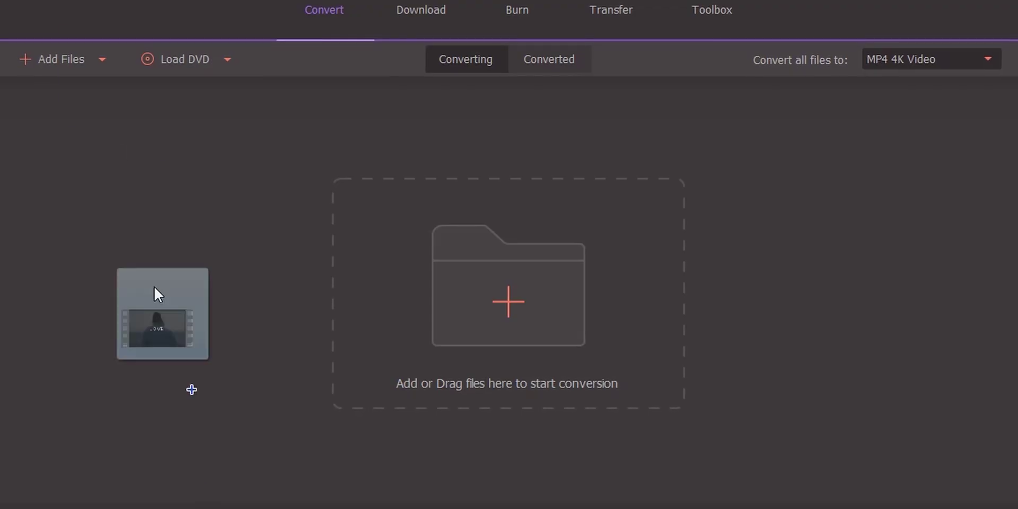
Add Tut Seq 1080.mp4 to the Convert list and browse the video format presets, including HEVC MP4.
drag(192, 390, 113, 225)
click(659, 153)
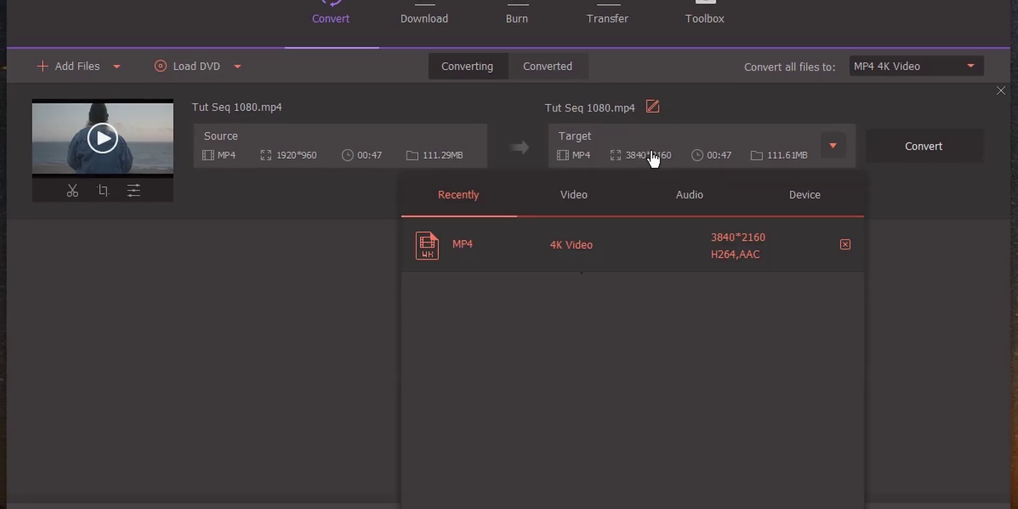
click(589, 197)
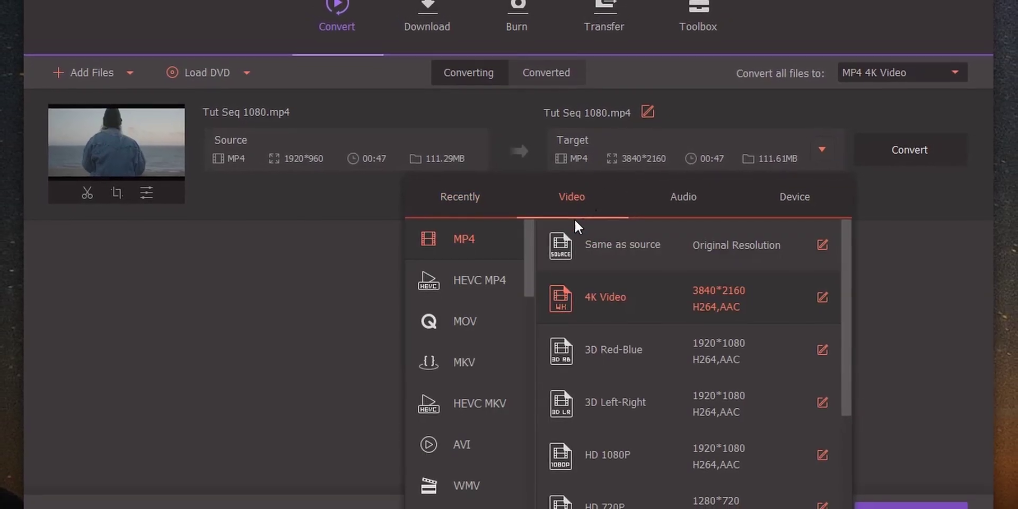
scroll(593, 363, down, 3)
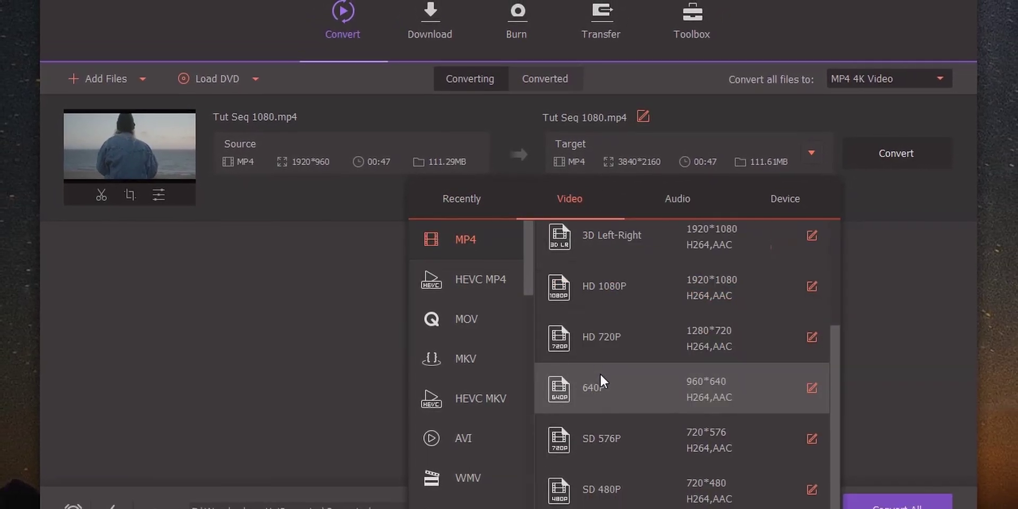
scroll(600, 374, up, 3)
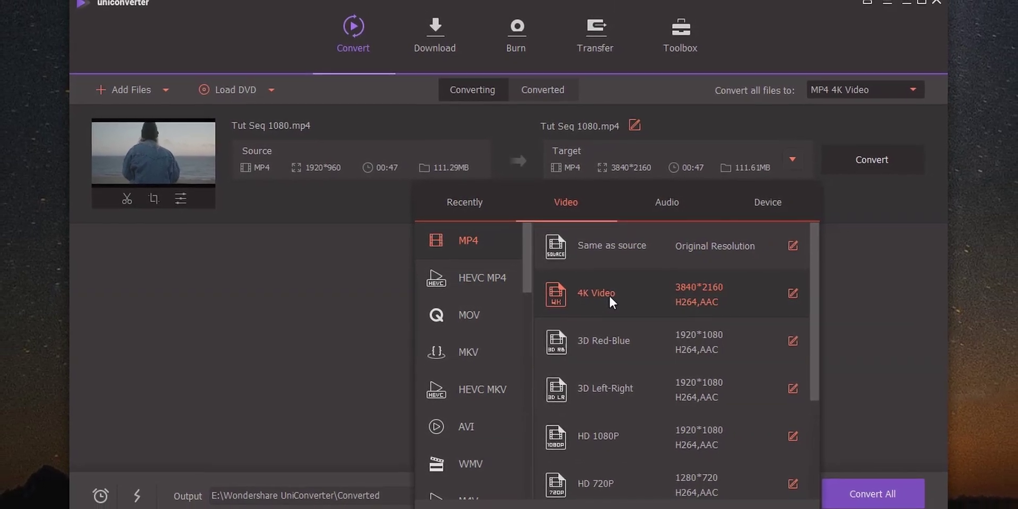
click(481, 281)
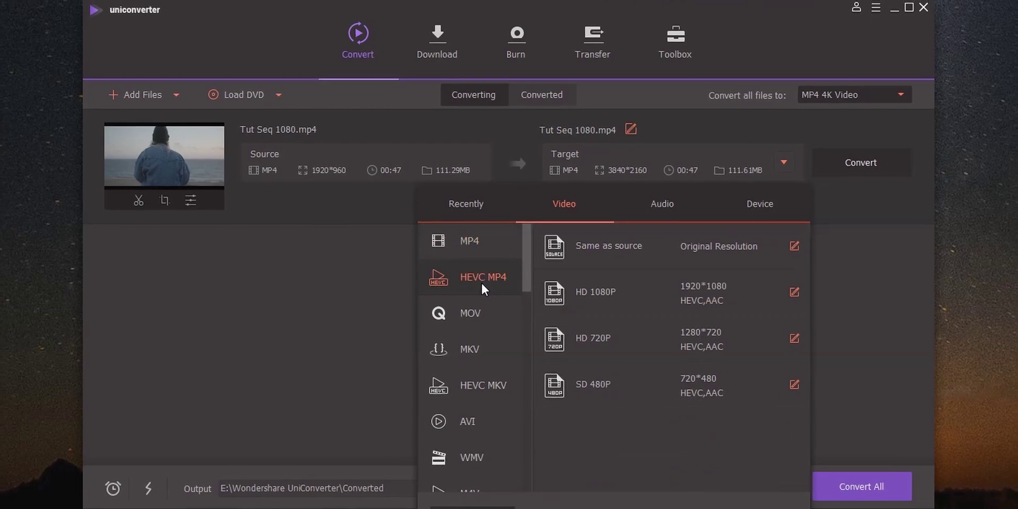
Try the Aibao and warm sun-toned filters on the output preview.
click(675, 40)
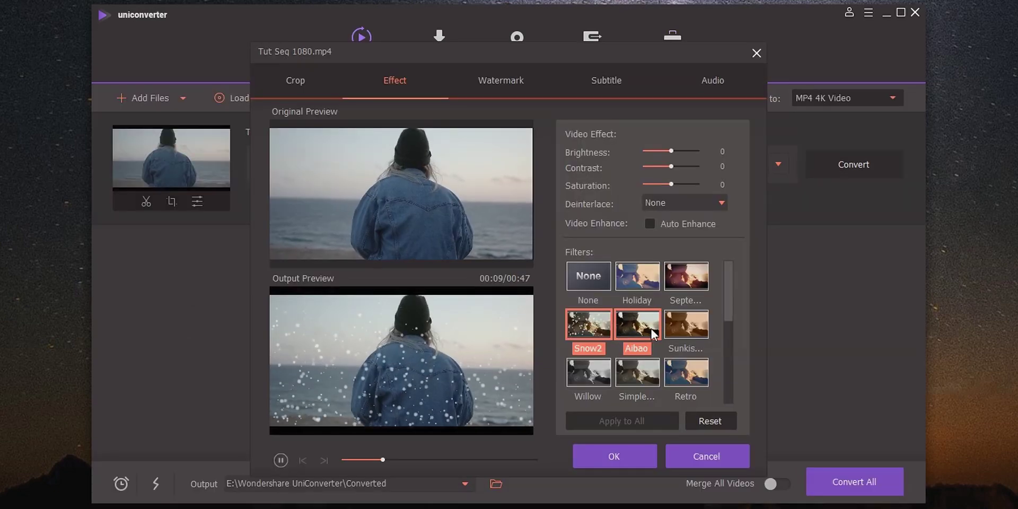
click(652, 329)
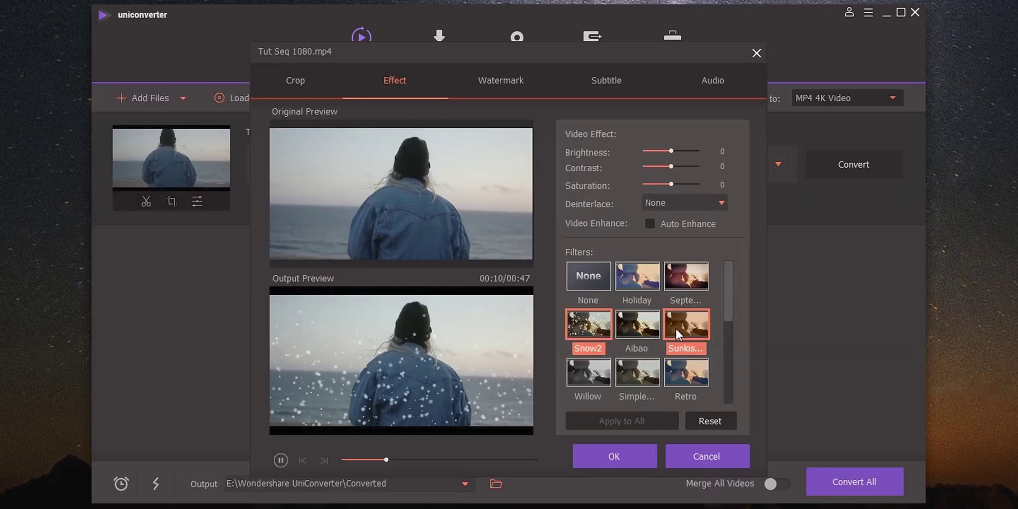
click(675, 327)
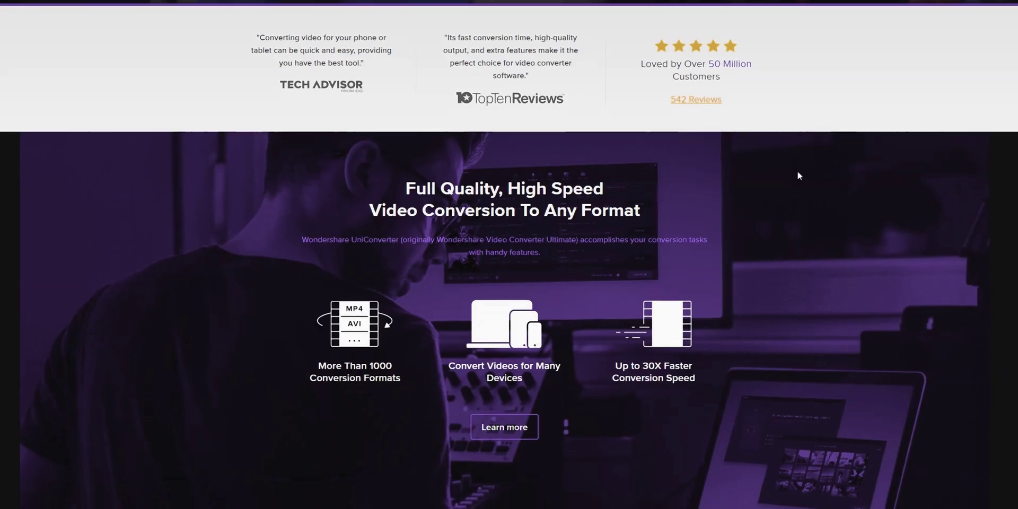
Cycle the product page's feature carousel through Add Subtitles and Add Watermark back to Trim Video.
scroll(795, 175, down, 6)
scroll(793, 178, down, 5)
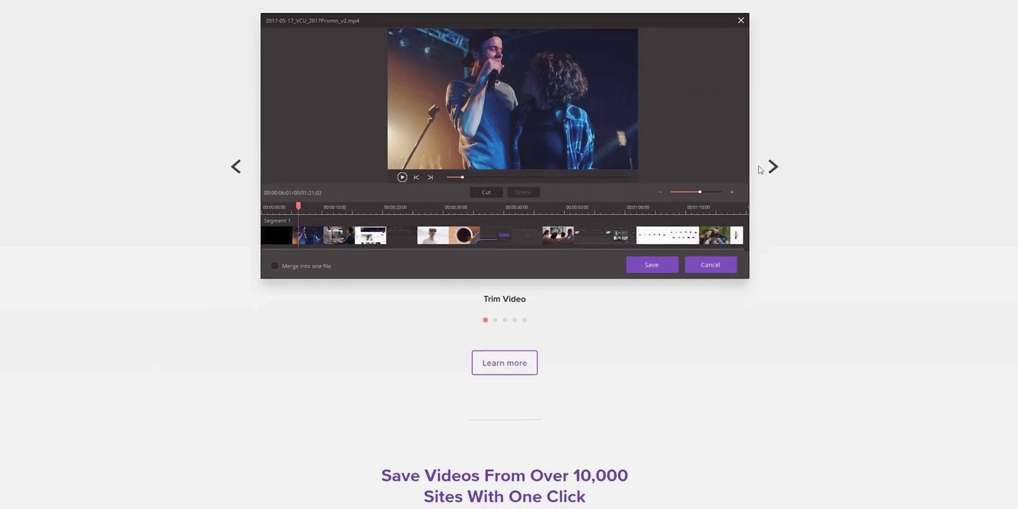
click(772, 168)
click(770, 168)
click(768, 168)
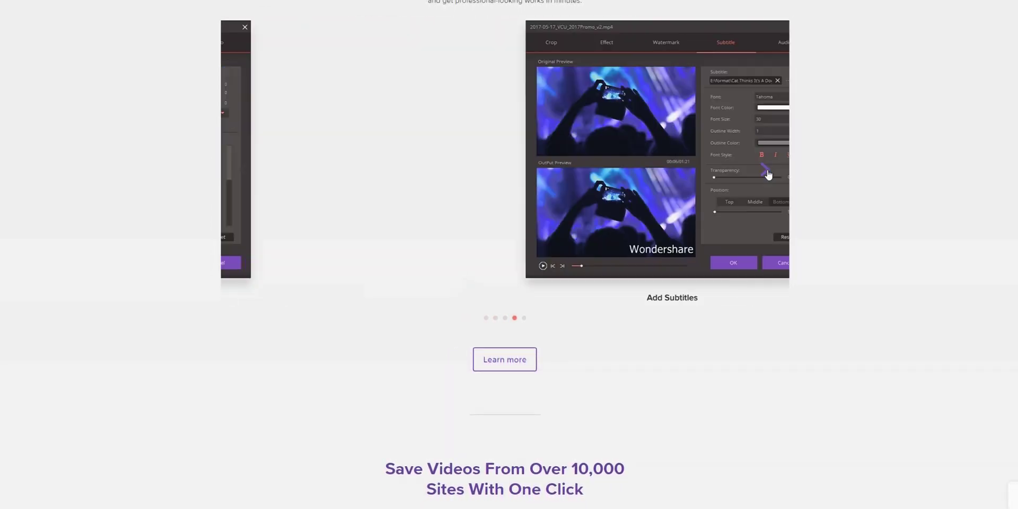
click(762, 171)
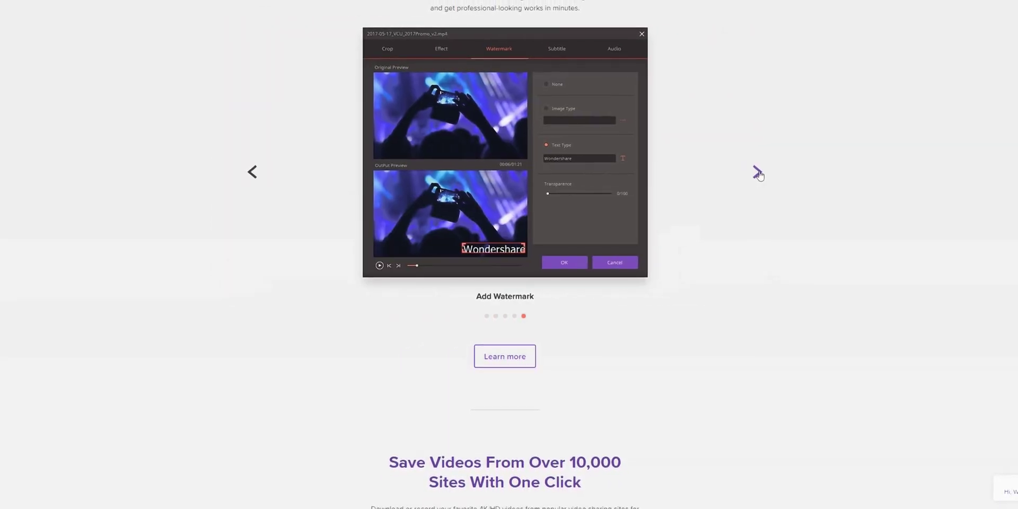
click(757, 173)
Scroll down the product page to the video toolbox overview.
scroll(753, 174, down, 5)
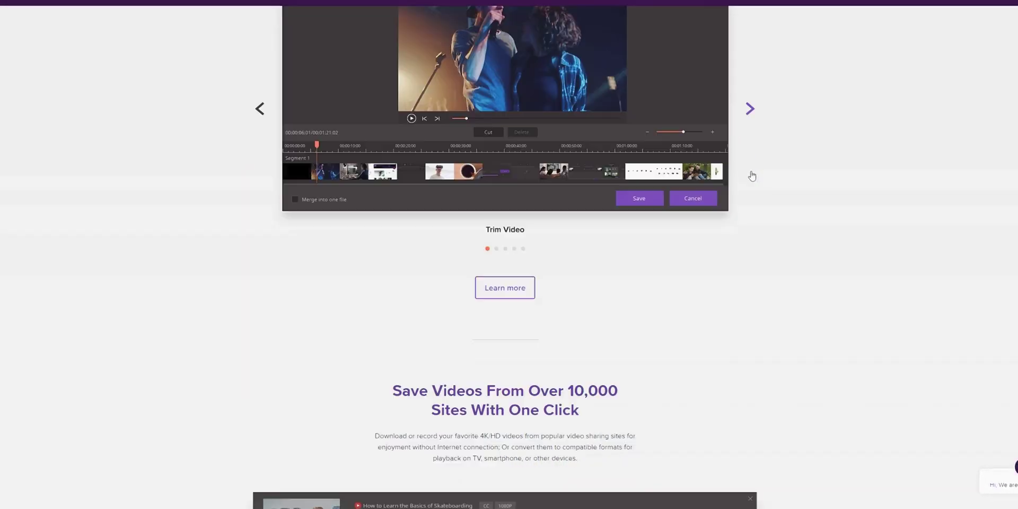
scroll(746, 173, down, 5)
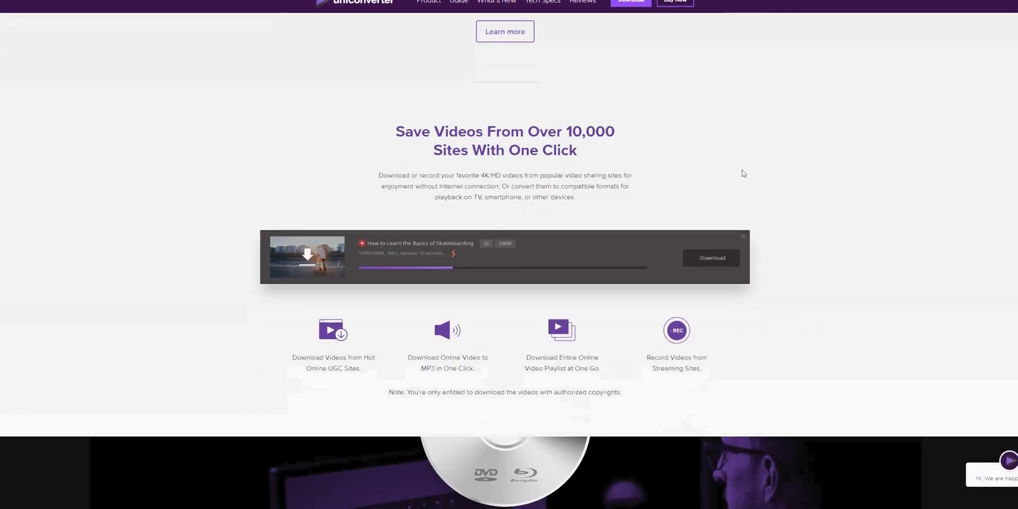
scroll(739, 173, down, 8)
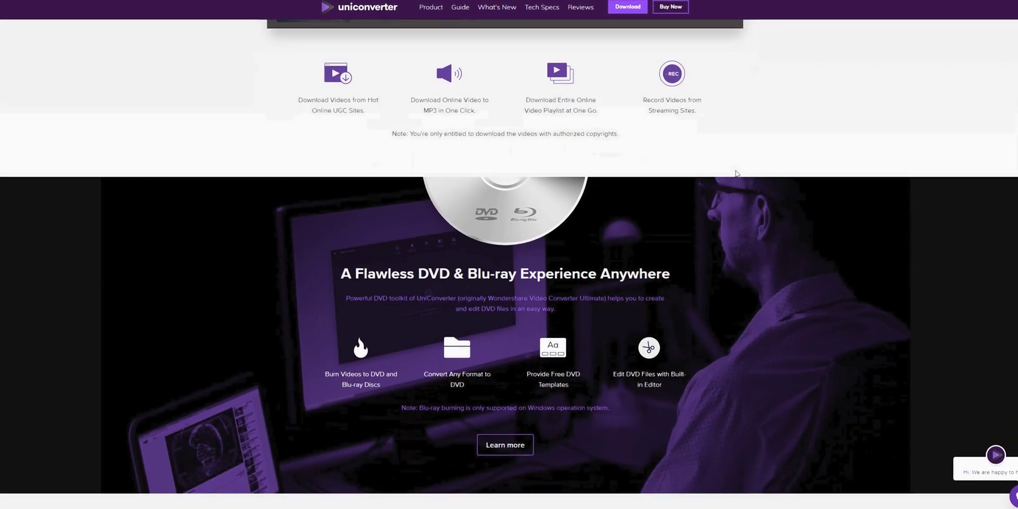
scroll(731, 174, down, 5)
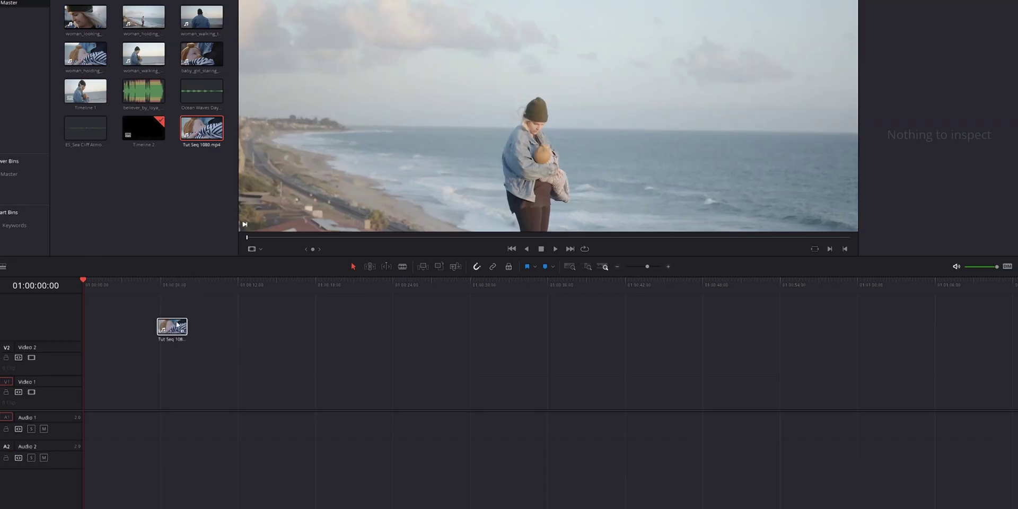
Place Tut Seq 1080.mp4 on Timeline 2 and confirm its Super Scale 4x clip attributes.
drag(174, 341, 88, 413)
right_click(193, 135)
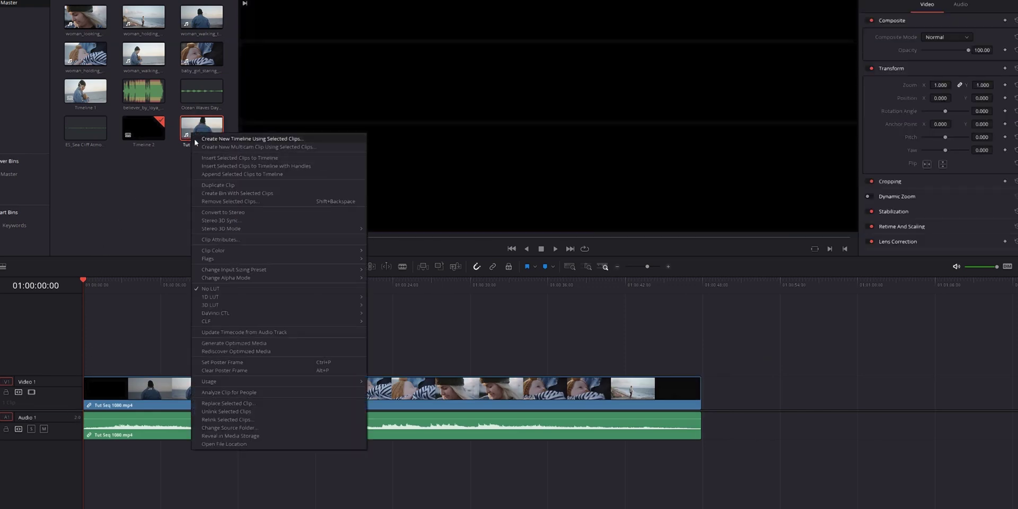
click(221, 240)
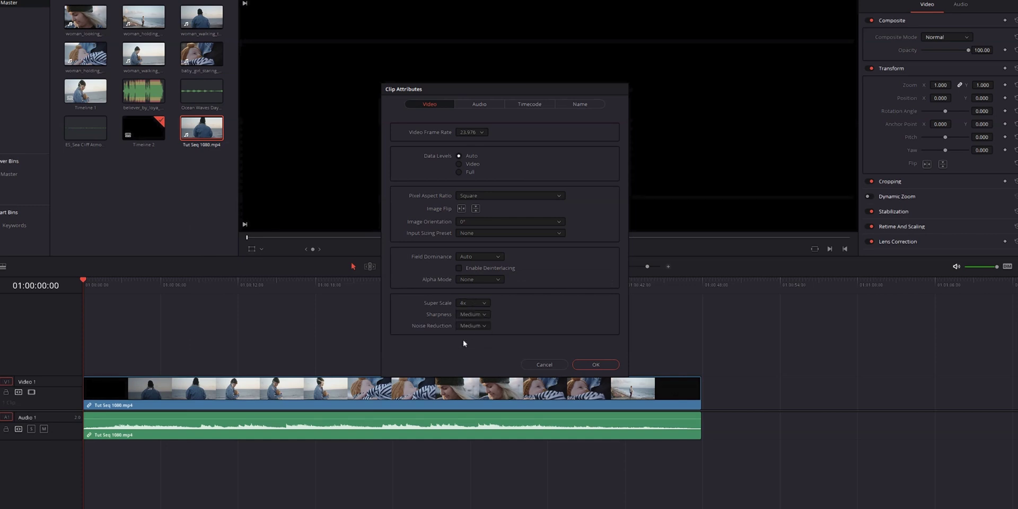
click(603, 364)
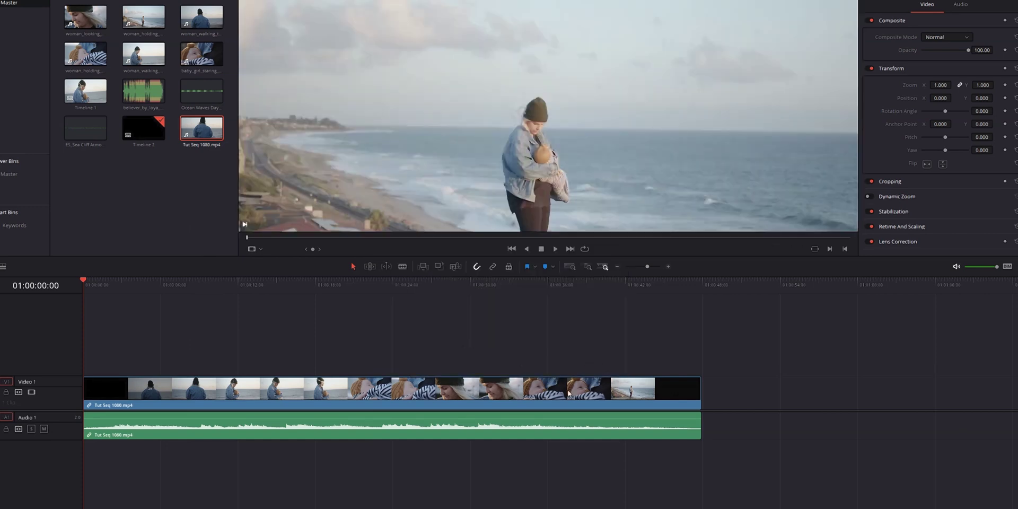